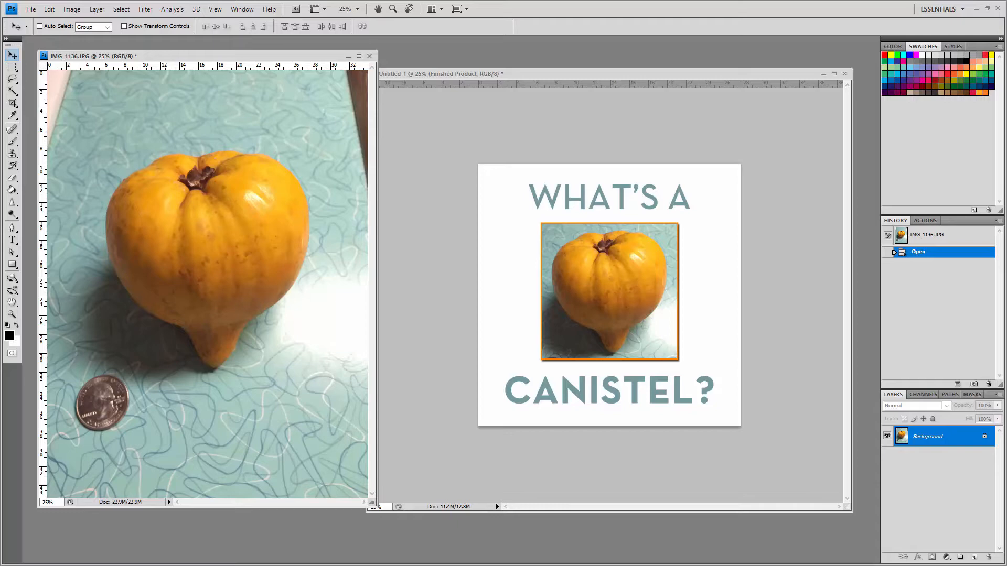
Draw a black square on a new layer in Untitled-1 and center it between the two lines of text
left_click(550, 231)
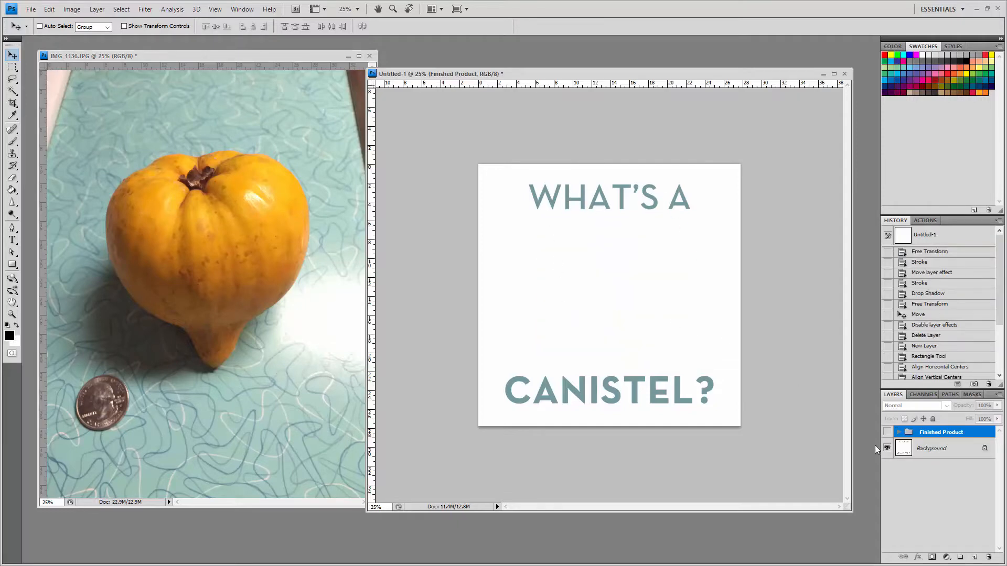
left_click(974, 558)
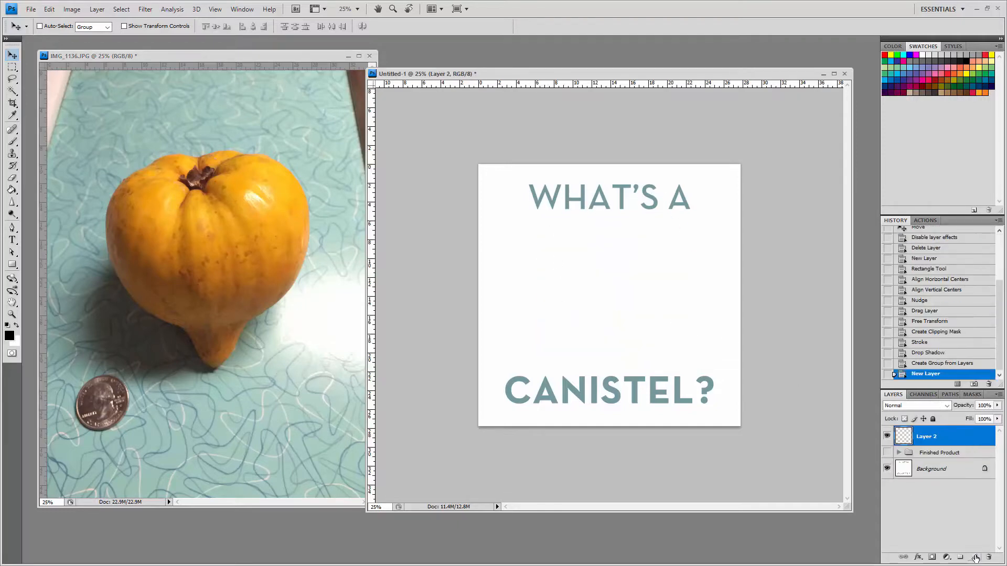
left_click(12, 265)
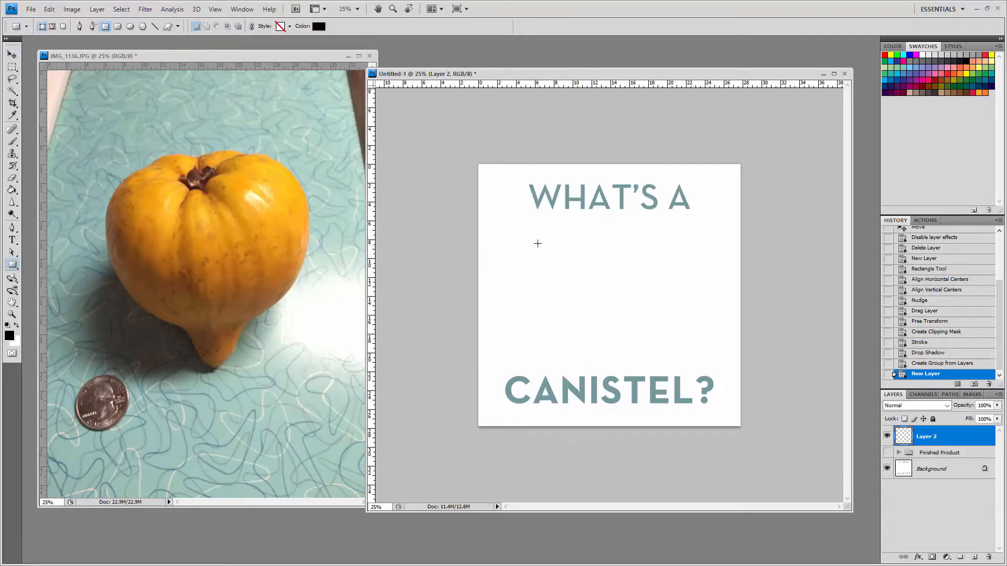
left_click_drag(528, 229, 677, 351)
key("v")
left_click_drag(620, 299, 646, 303)
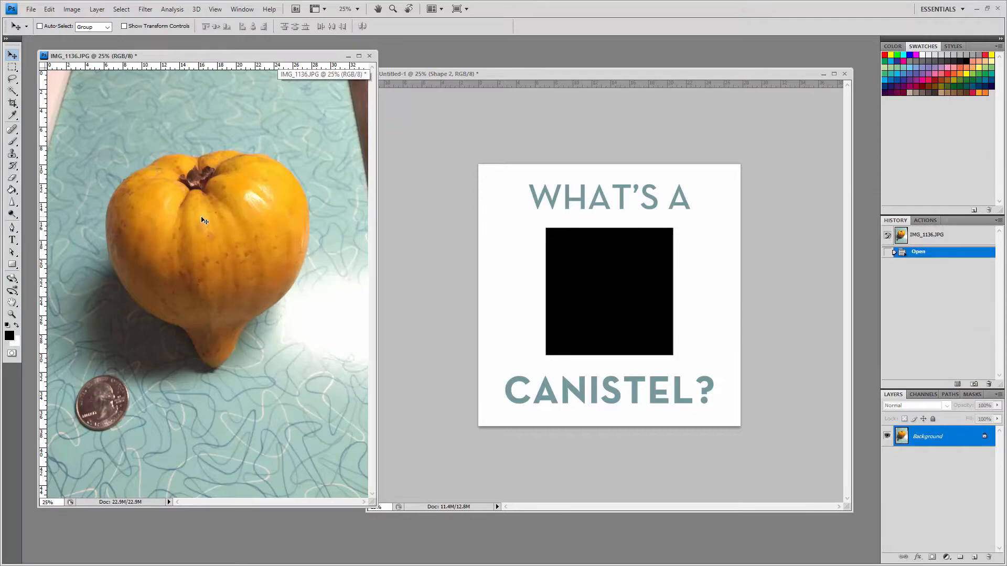
Copy the fruit photo from IMG_1136.JPG over the black square and clip it to the square with a clipping mask
left_click_drag(202, 219, 669, 263)
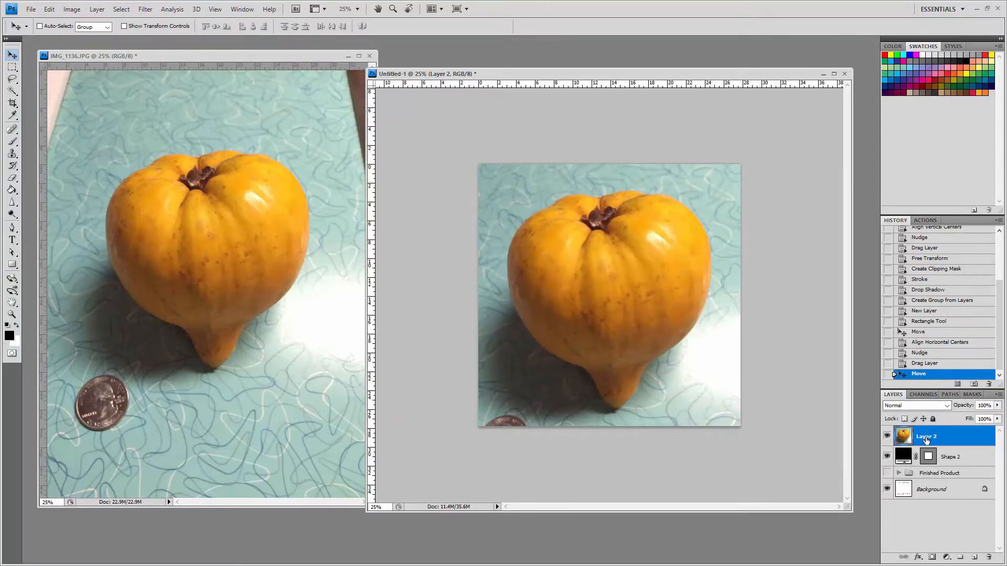
right_click(926, 441)
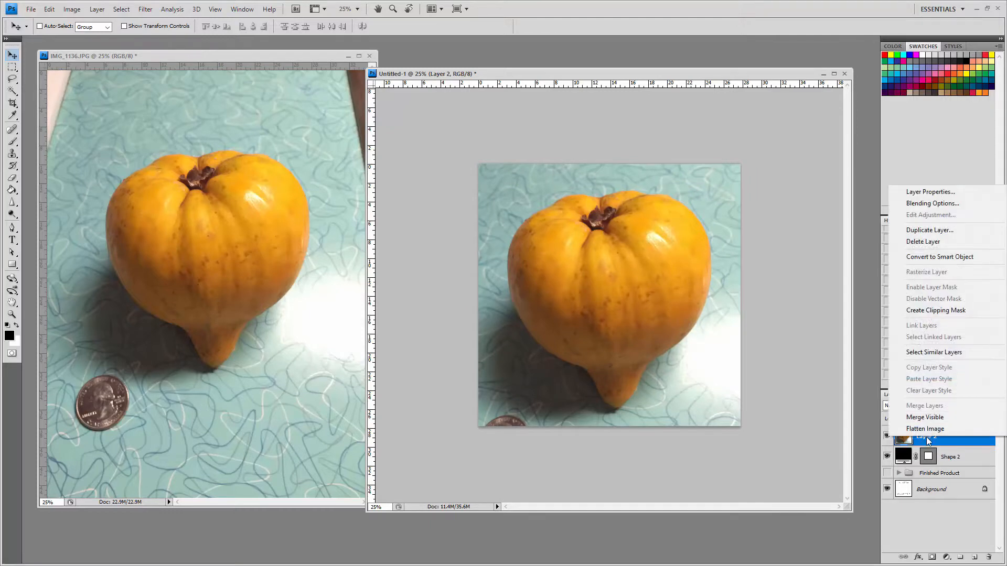
left_click(936, 310)
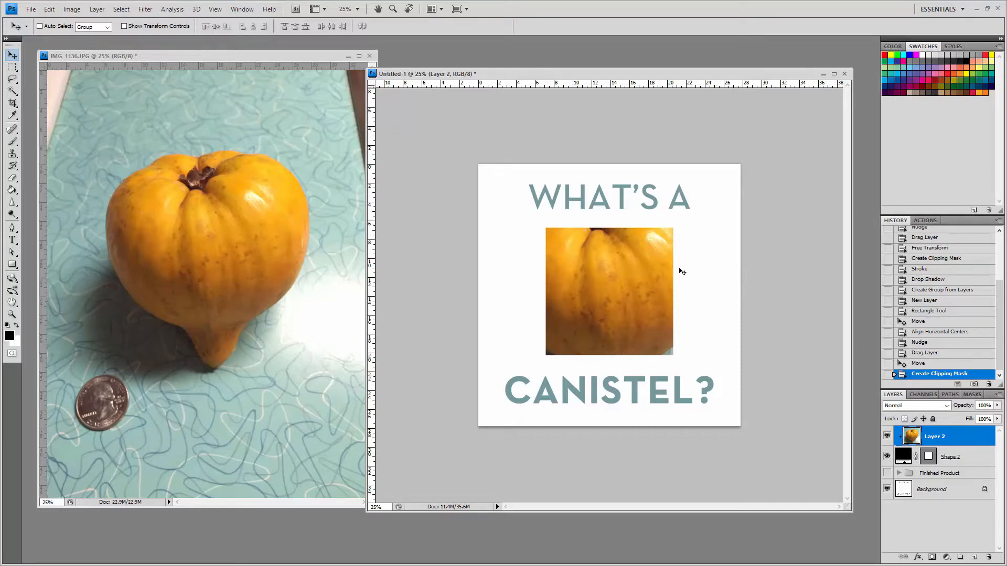
Scale the clipped fruit photo to about 55.5% and move it up so the whole fruit fits inside the square
key("ctrl+t")
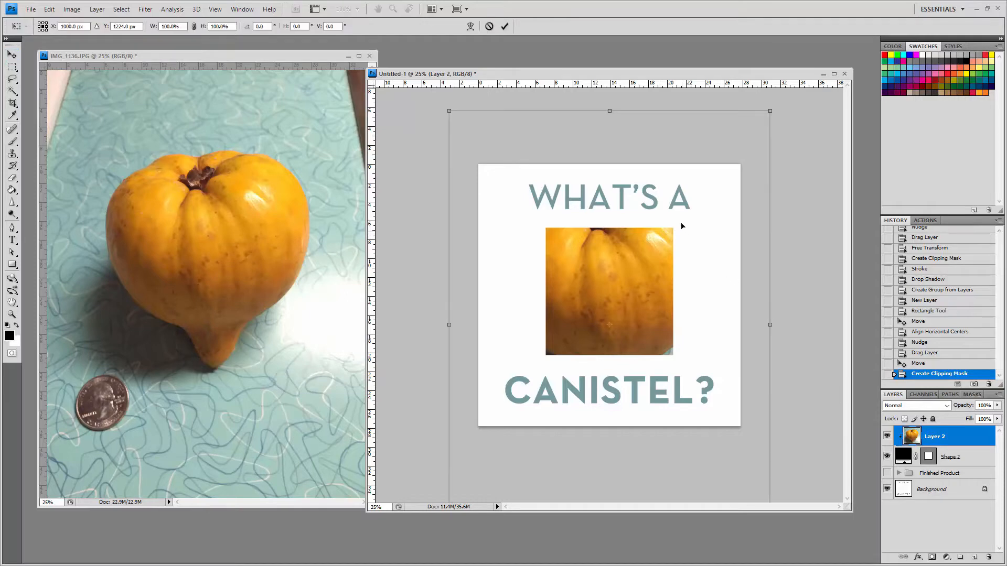
left_click_drag(770, 113, 694, 201)
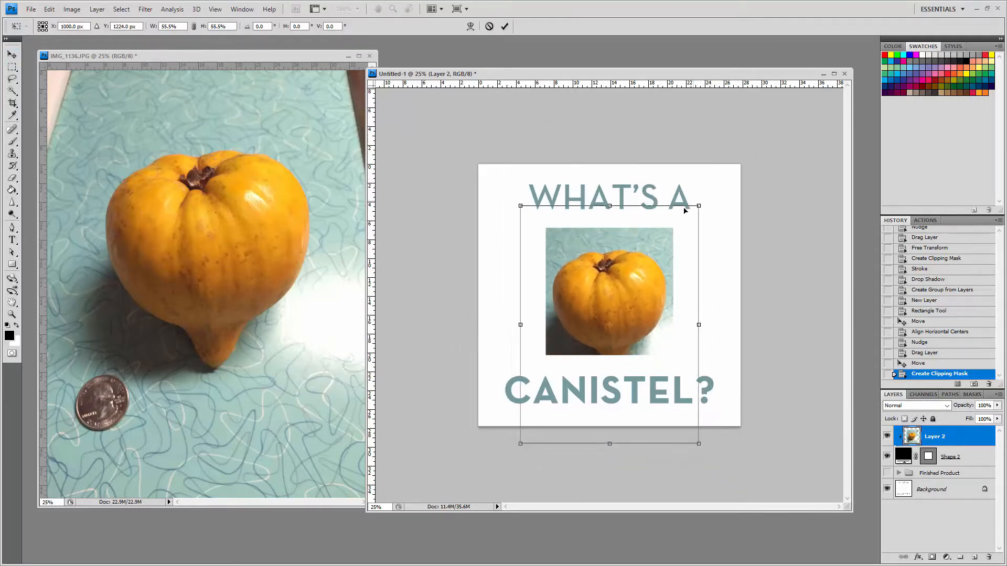
left_click(14, 54)
key("Return")
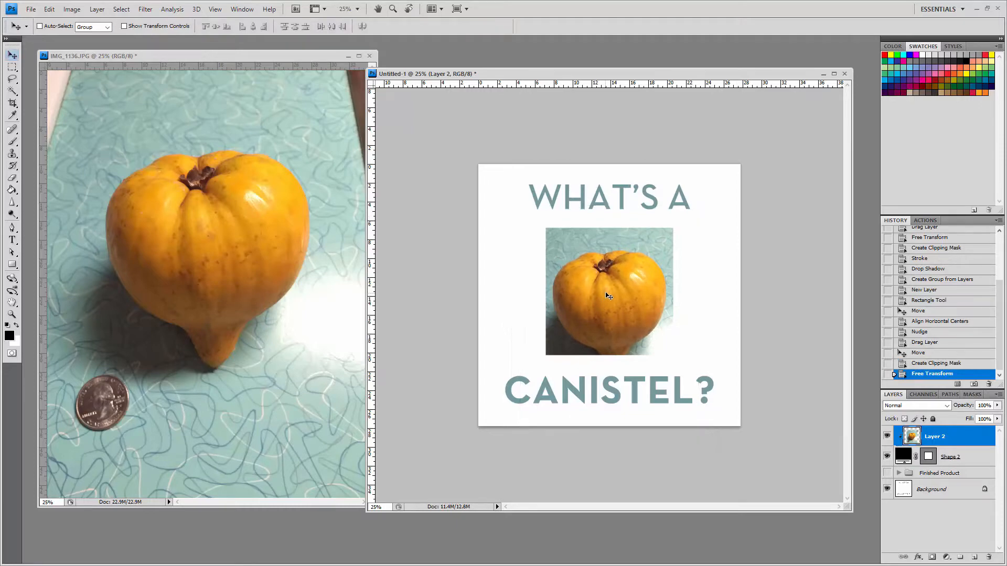
left_click_drag(608, 297, 607, 278)
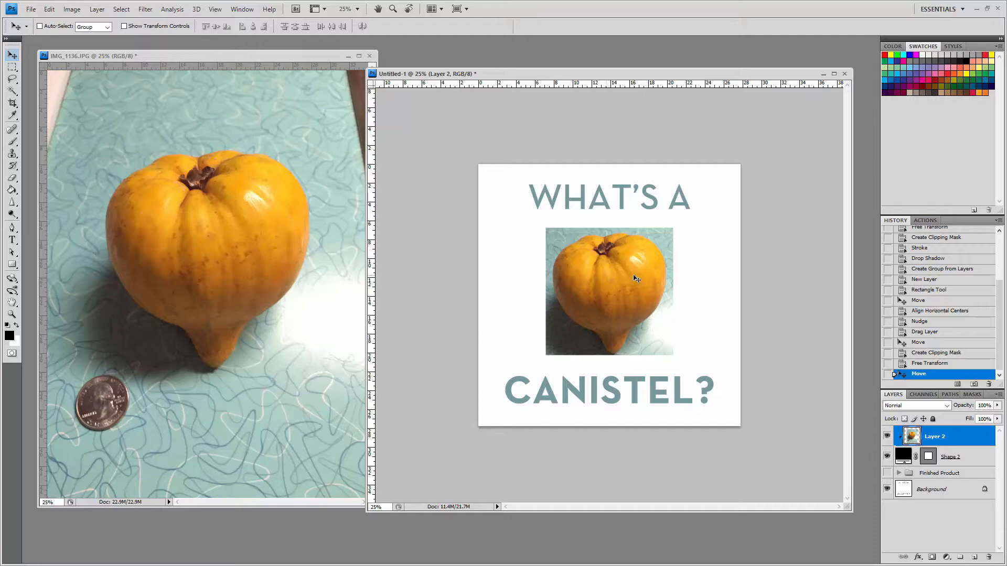
Try moving the square clipping shape and scaling it to about 64.6% around the fruit photo
left_click(951, 456)
key("Up")
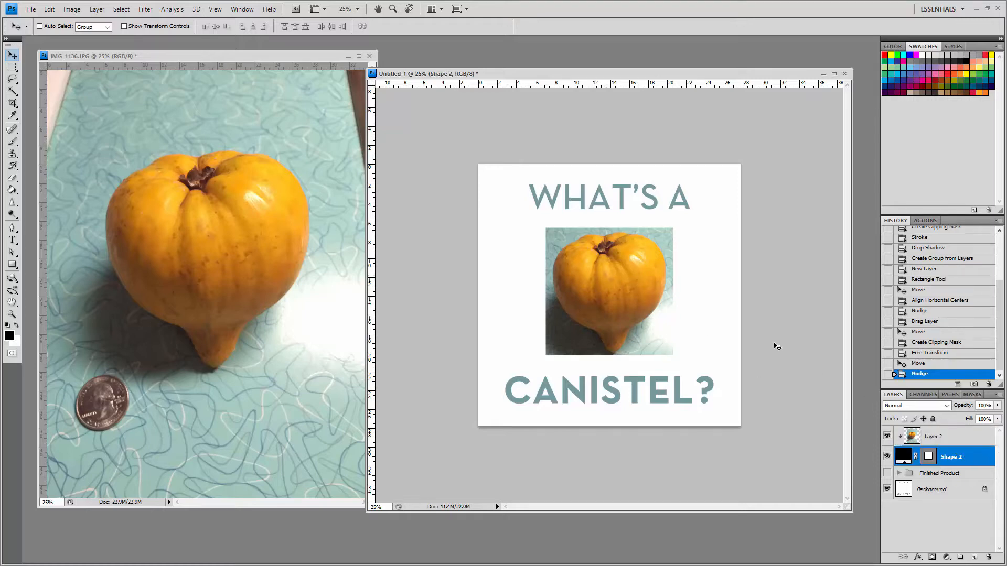
mouse_move(669, 286)
left_mouse_down()
mouse_move(690, 298)
mouse_move(630, 292)
mouse_move(643, 275)
mouse_move(656, 287)
left_mouse_up()
key("ctrl+z")
key("ctrl+t")
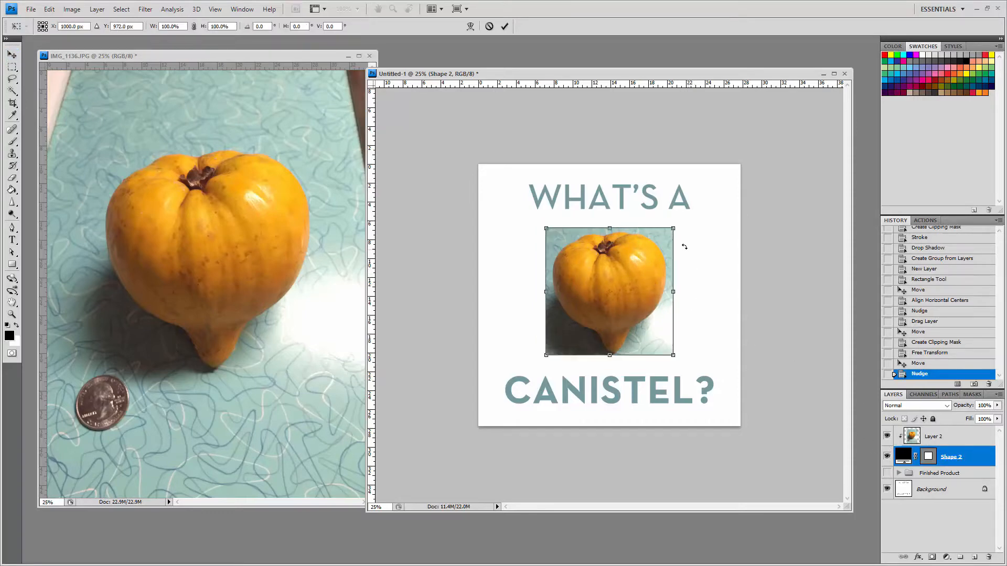
left_click_drag(674, 228, 650, 251)
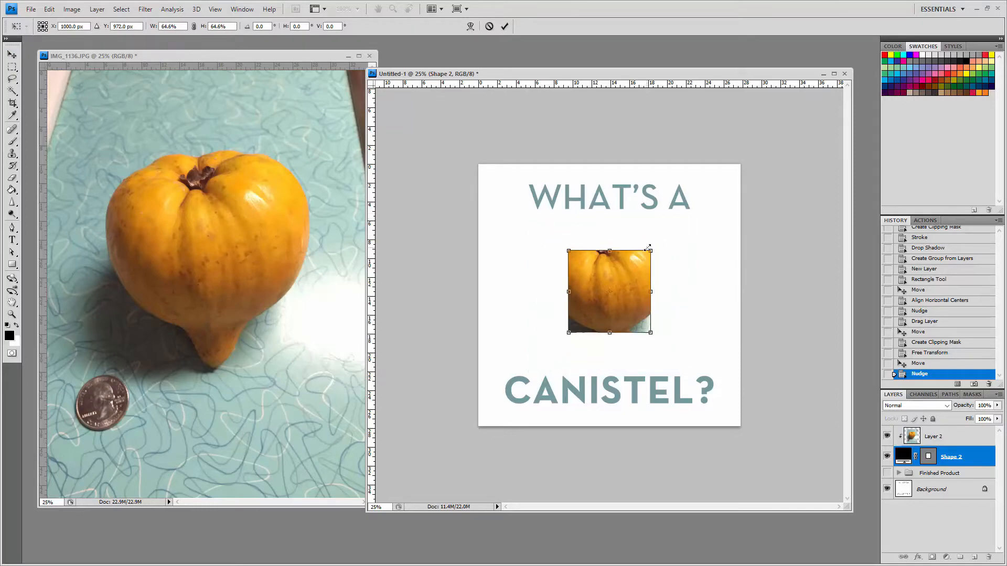
key("Escape")
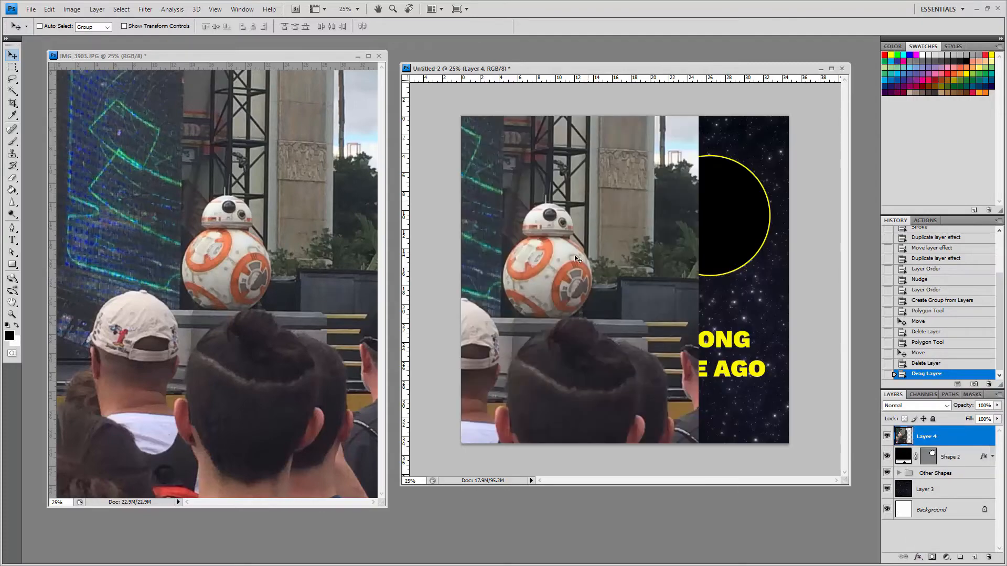
Position the droid photo over the circle in Untitled-2 and clip it to the circle with a clipping mask
left_click_drag(577, 259, 730, 212)
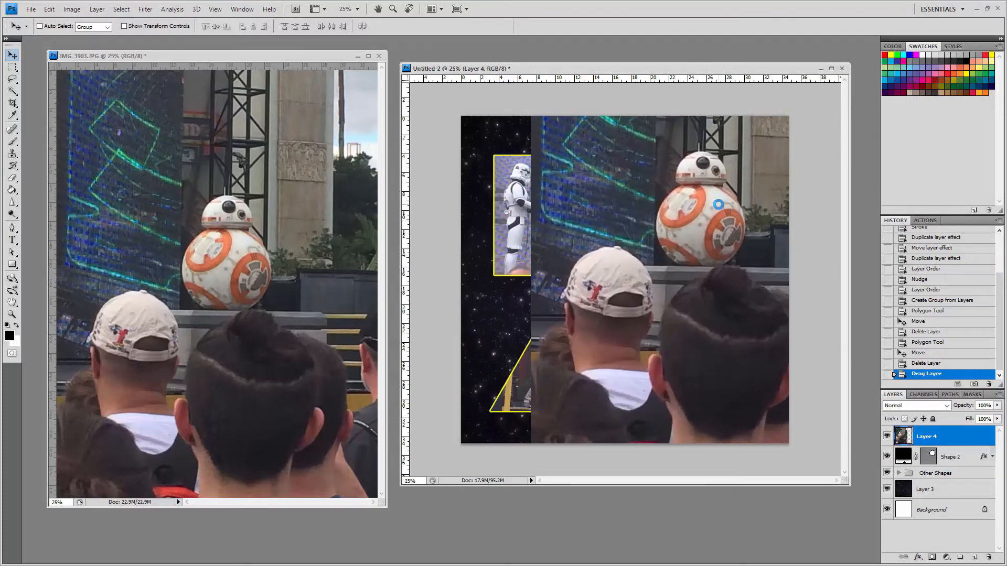
right_click(949, 441)
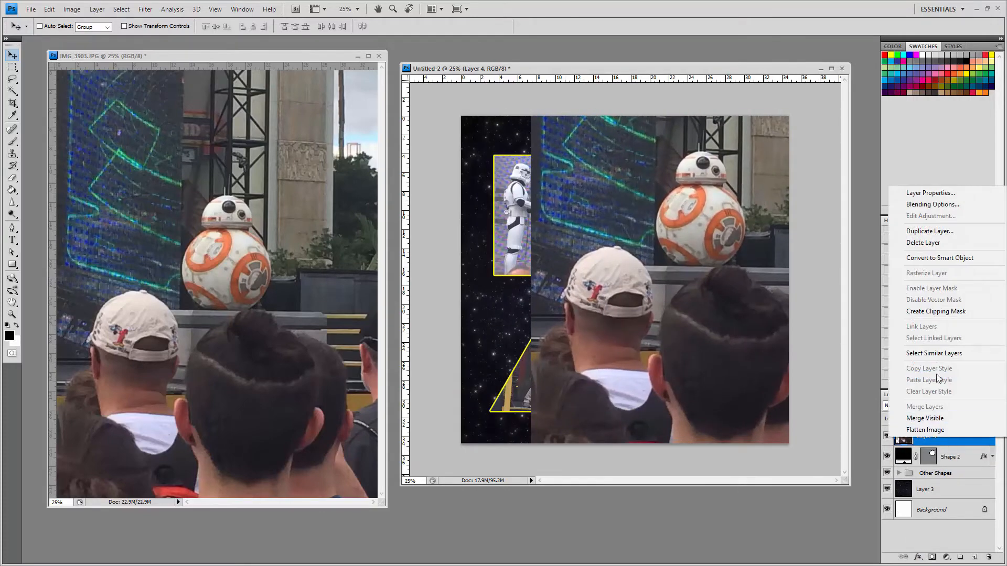
left_click(934, 312)
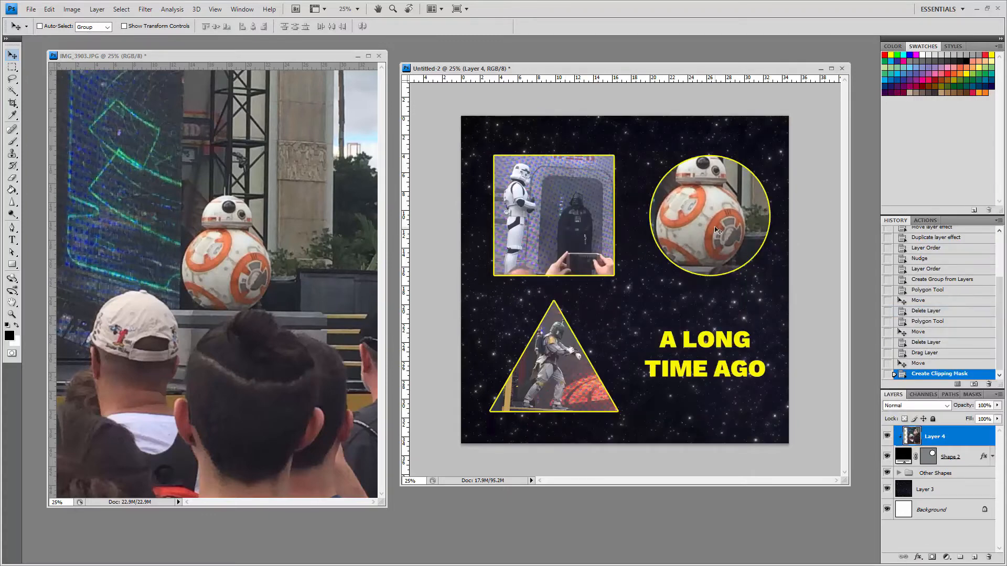
Scale the clipped droid photo to about 69.2% and position the droid in the middle of the circle
key("ctrl+t")
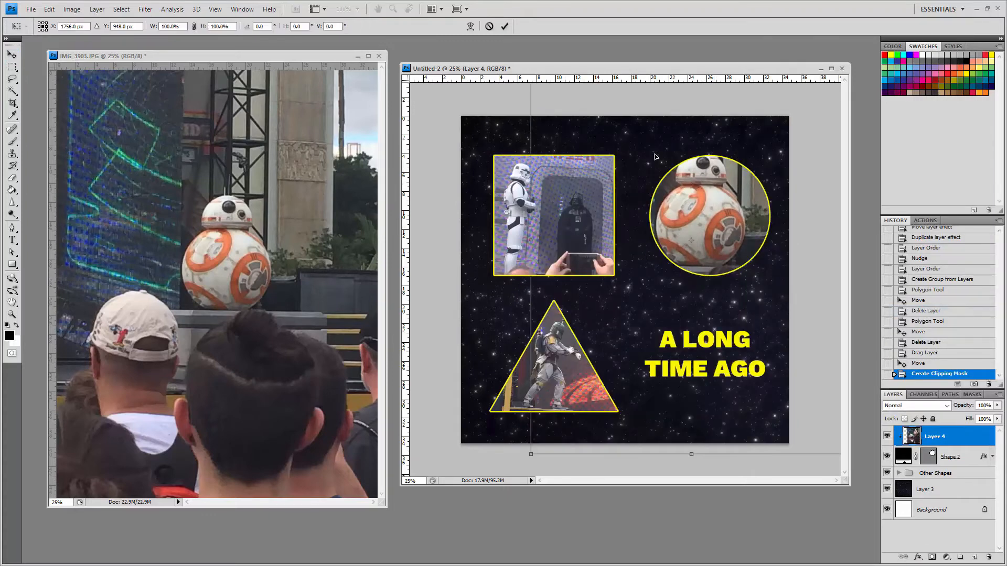
left_click_drag(550, 114, 593, 202)
left_click_drag(697, 242, 709, 147)
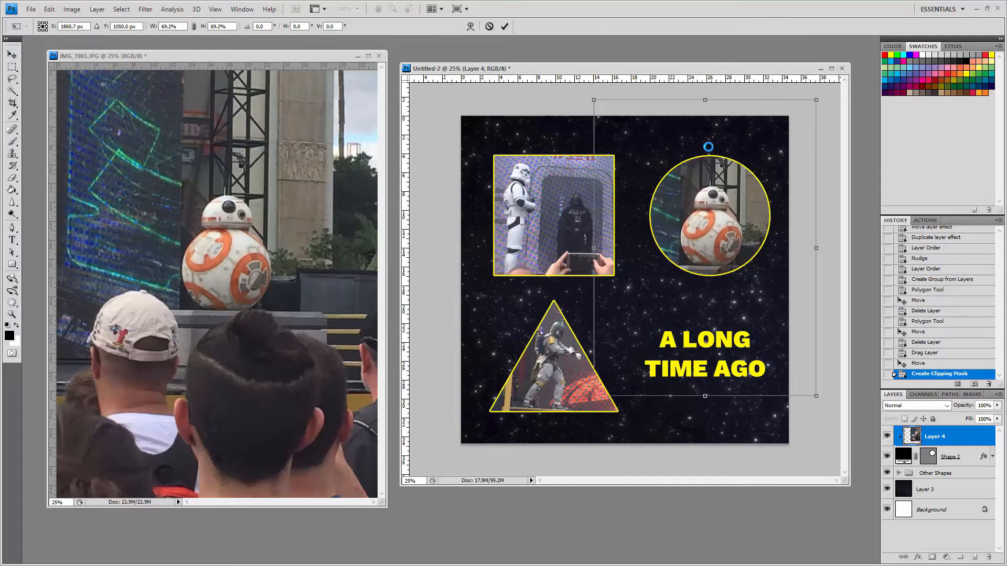
left_click_drag(733, 189, 734, 183)
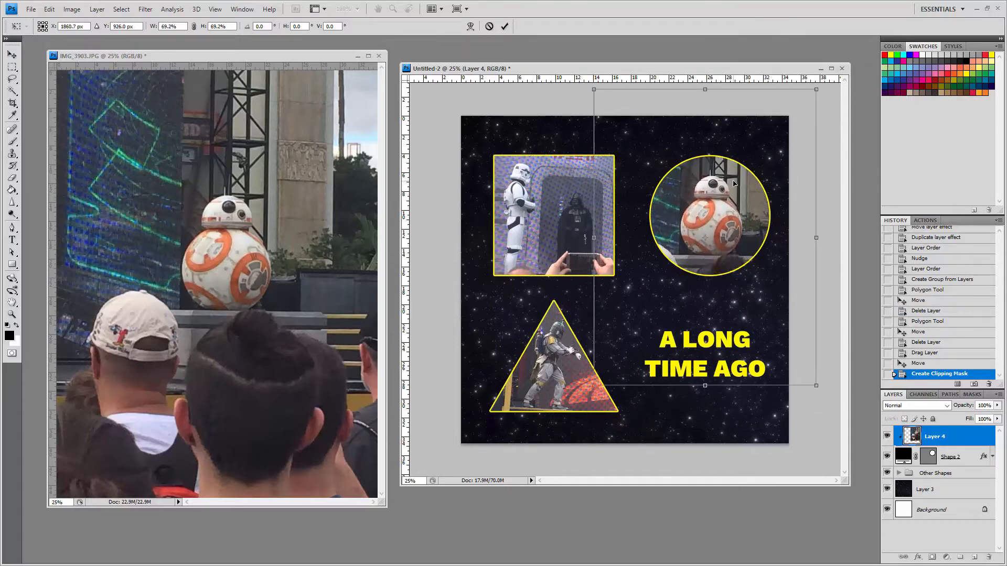
key("Return")
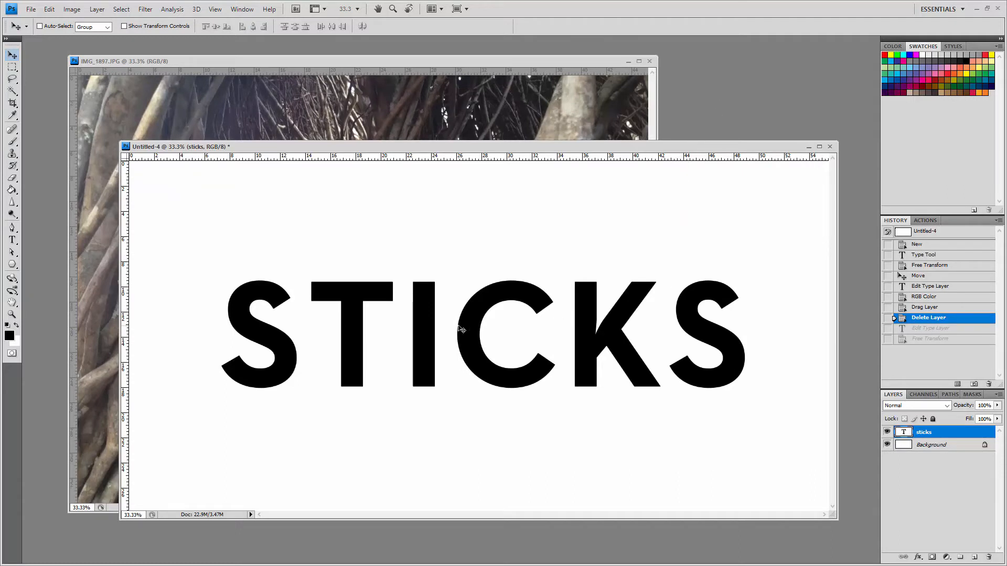
key("t")
double_click(401, 331)
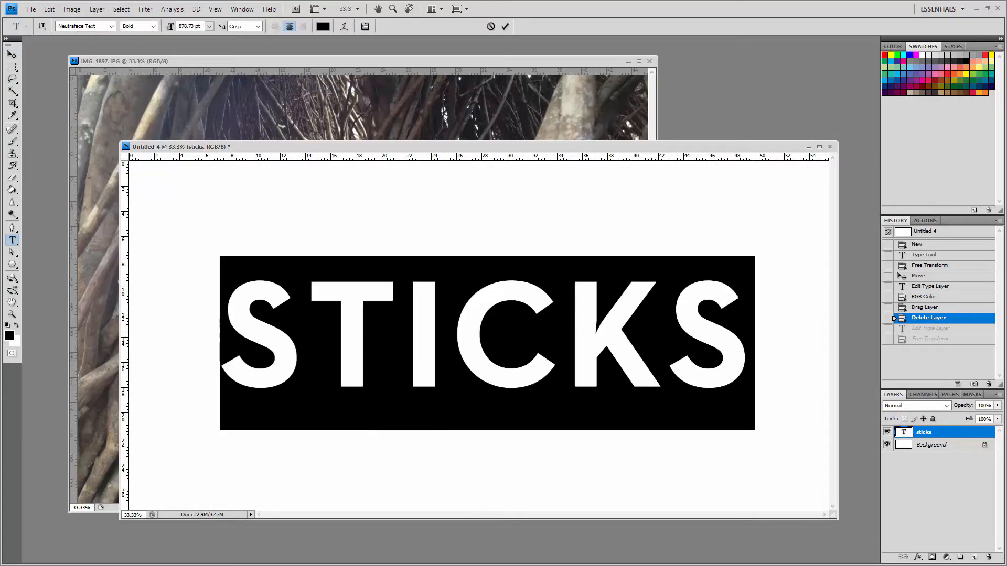
left_click(402, 331)
left_click(12, 54)
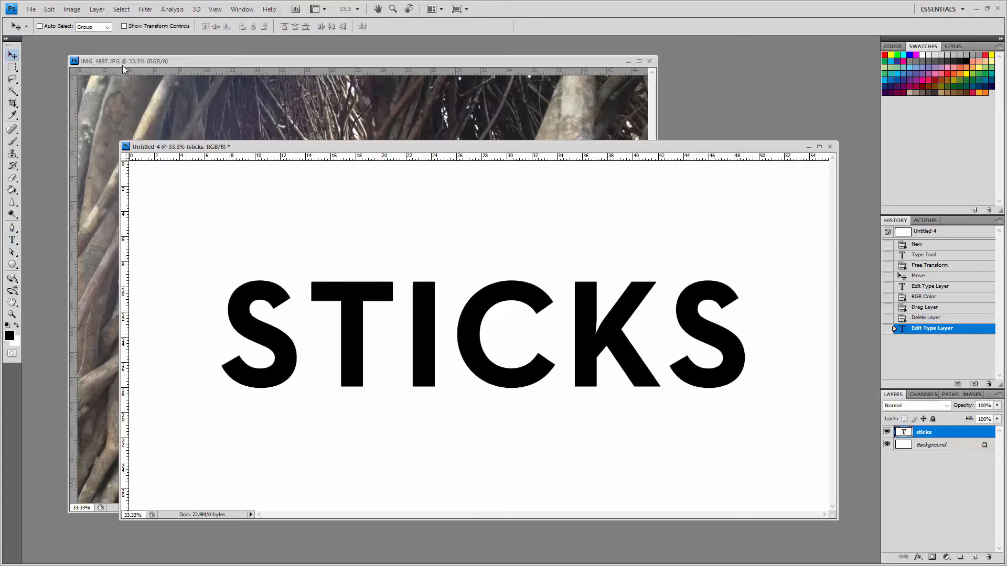
Copy the branches photo from IMG_1897.JPG into Untitled-4 and clip it to the STICKS text, adjusting its position within the letters
left_click(122, 64)
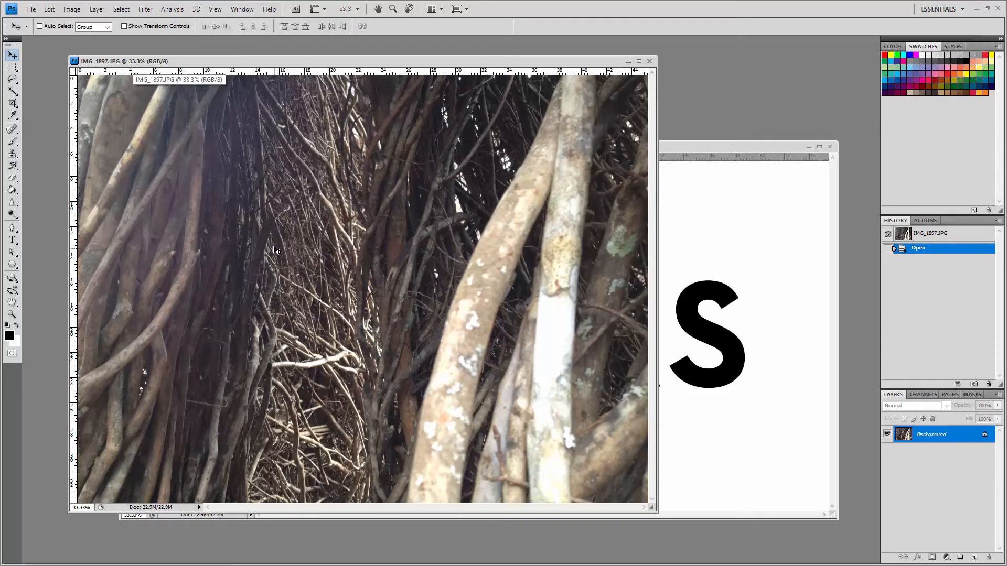
left_click_drag(506, 310, 316, 285)
right_click(931, 437)
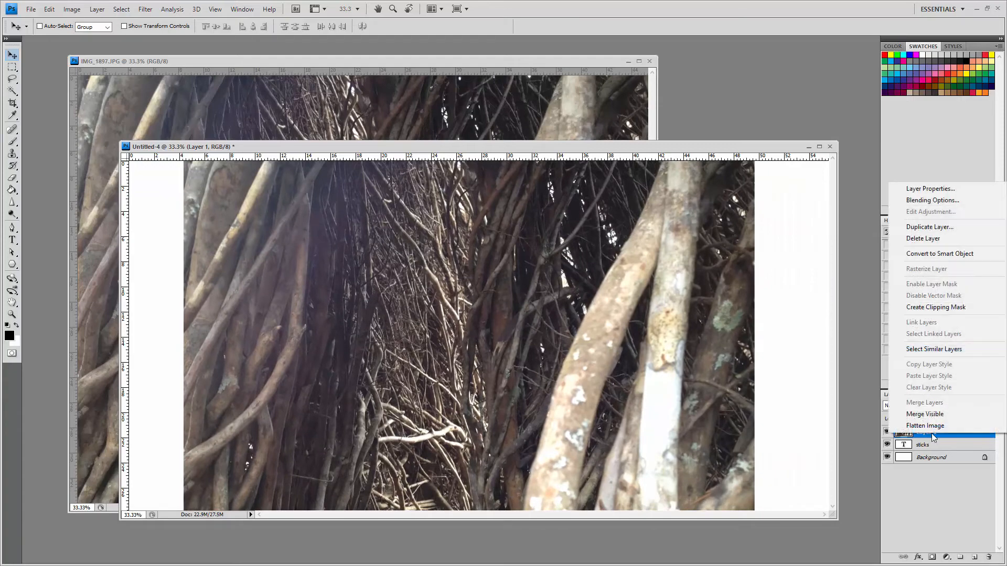
left_click(955, 307)
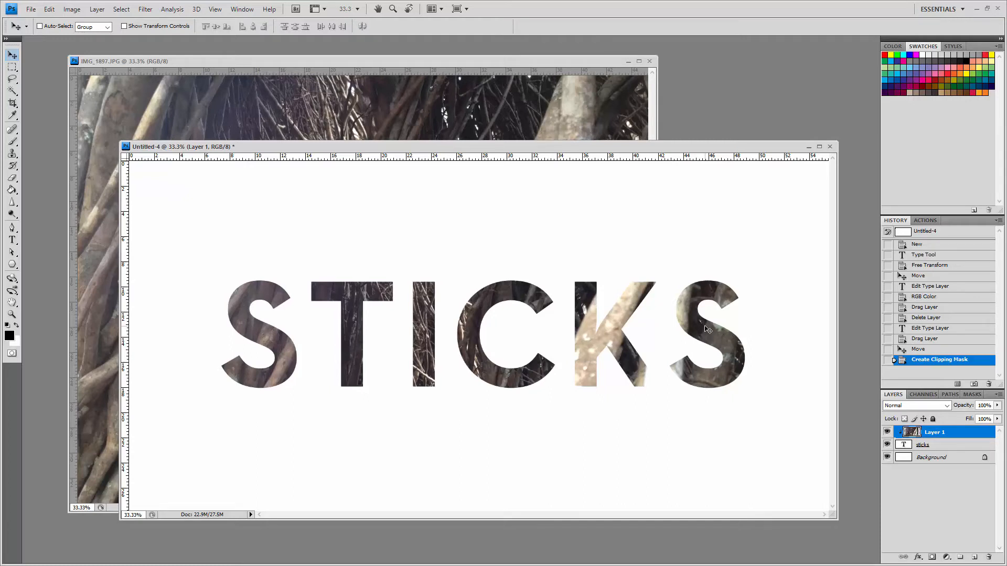
left_click_drag(708, 329, 701, 300)
Change the STICKS text's font to Work Sans in the Black style
left_click(948, 446)
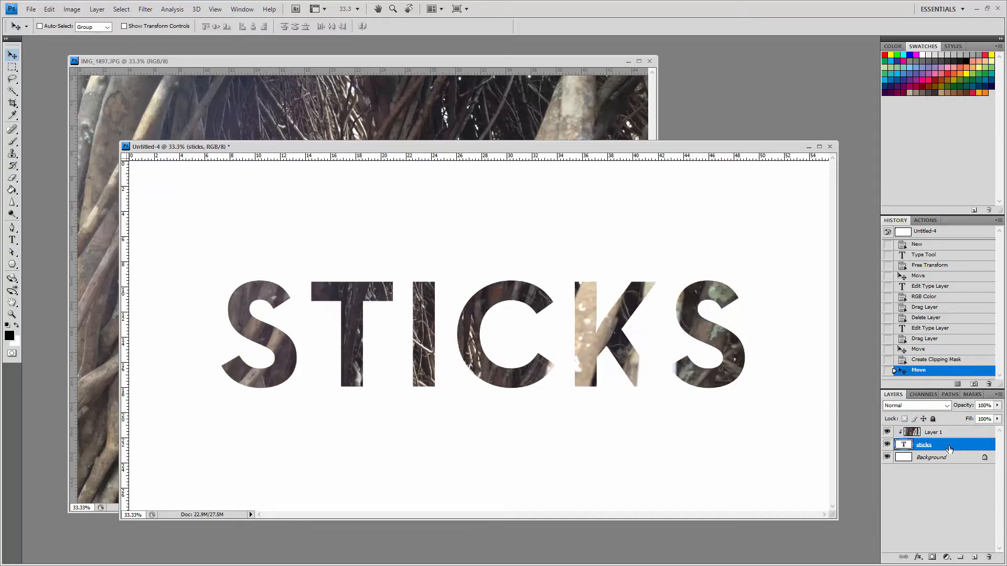
key("t")
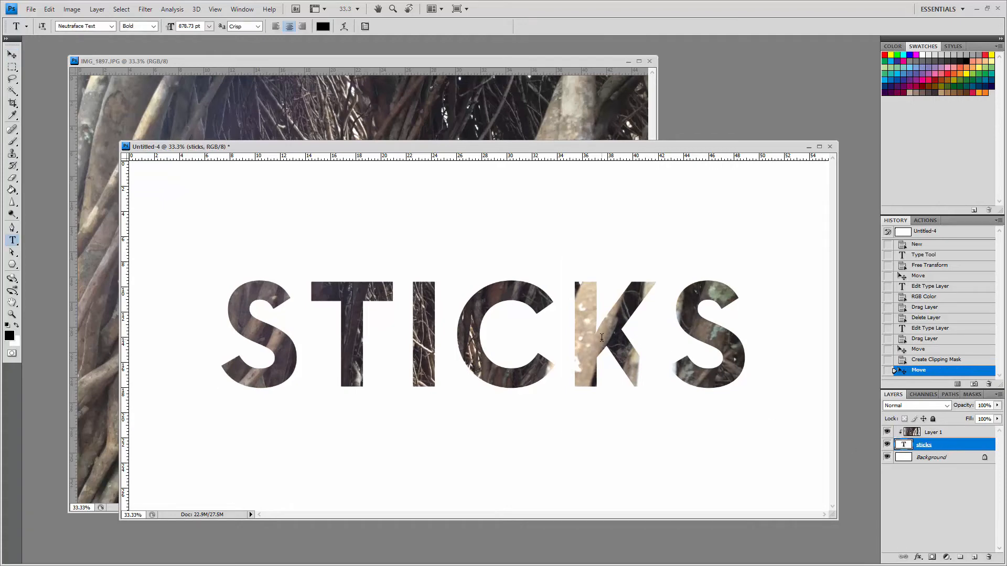
double_click(602, 338)
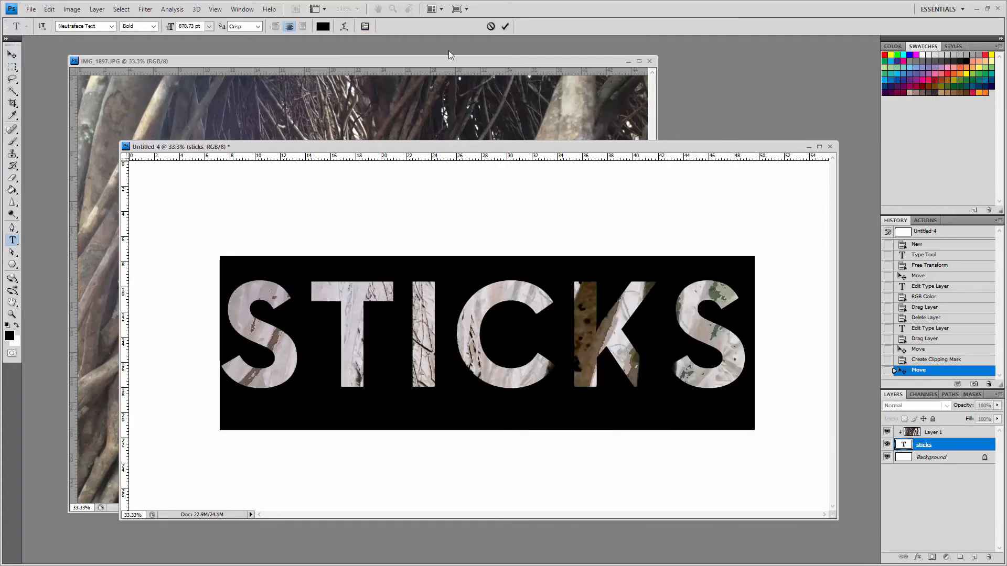
key("ctrl+t")
left_click(586, 101)
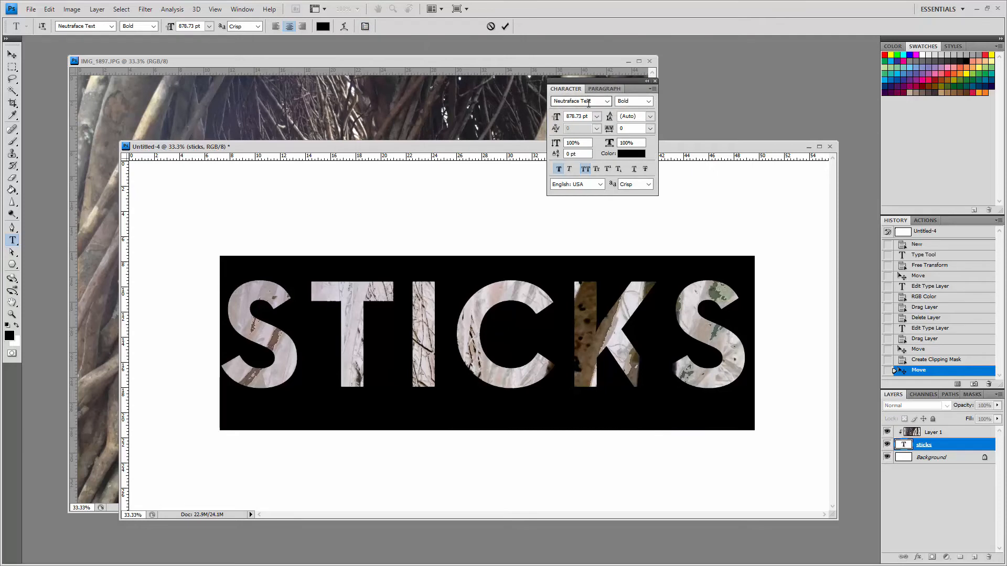
type("Work Sans")
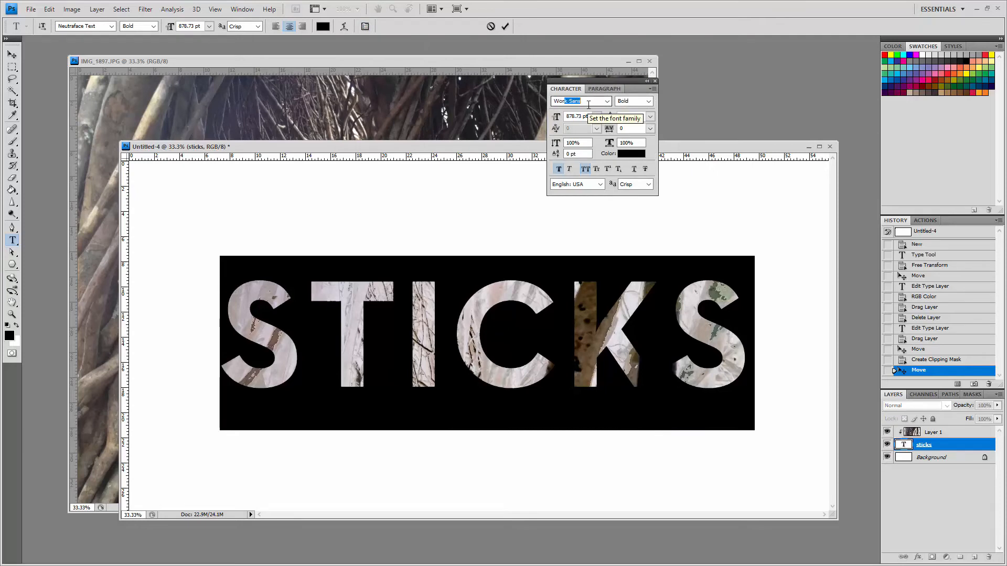
key("Return")
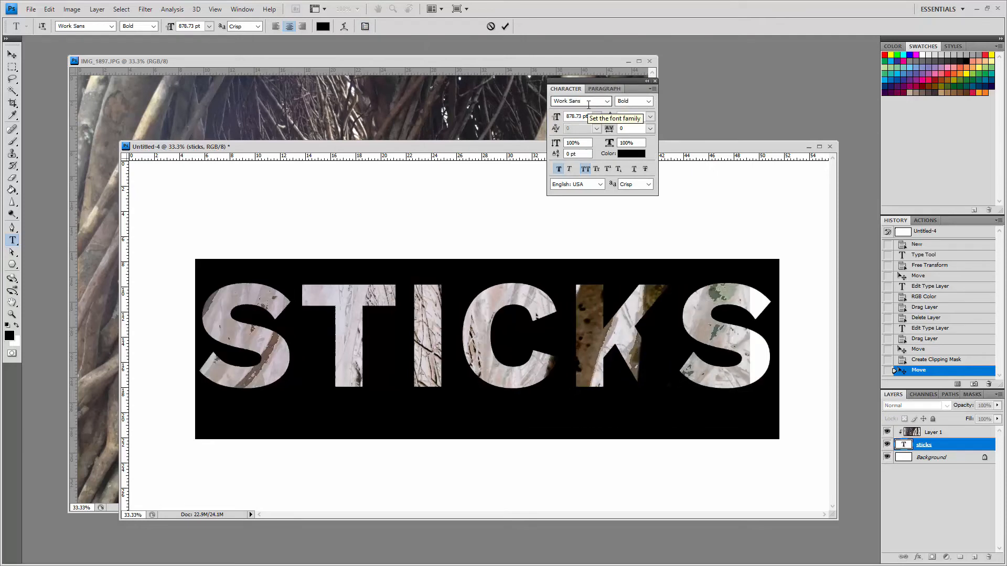
left_click(649, 102)
left_click(648, 192)
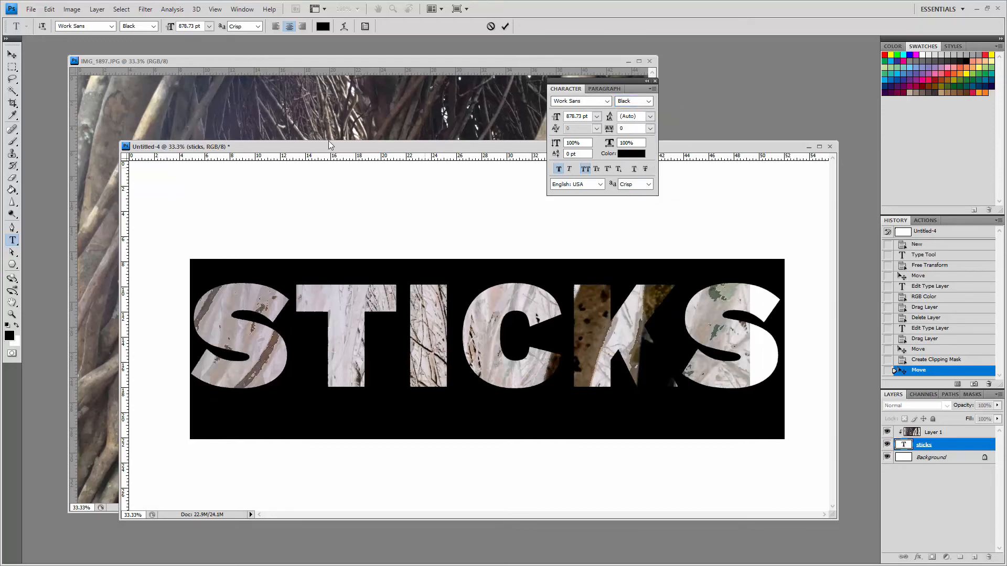
left_click(18, 58)
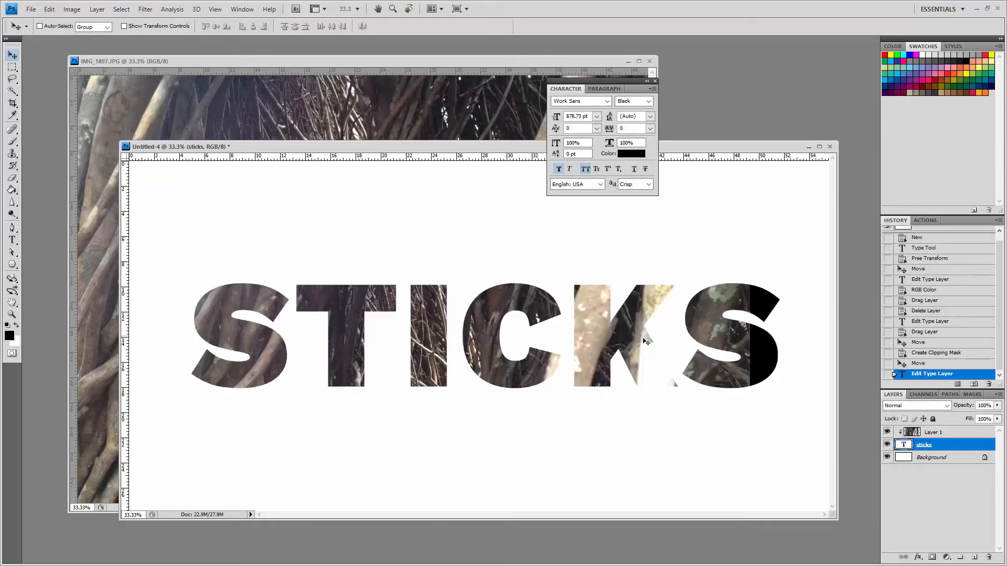
Nudge the STICKS text slightly sideways, and try repositioning the branches photo within the letters, undoing the photo's move
mouse_move(672, 333)
left_mouse_down()
mouse_move(646, 321)
mouse_move(678, 334)
left_mouse_up()
left_click(938, 433)
left_click_drag(613, 342, 618, 321)
key("ctrl+z")
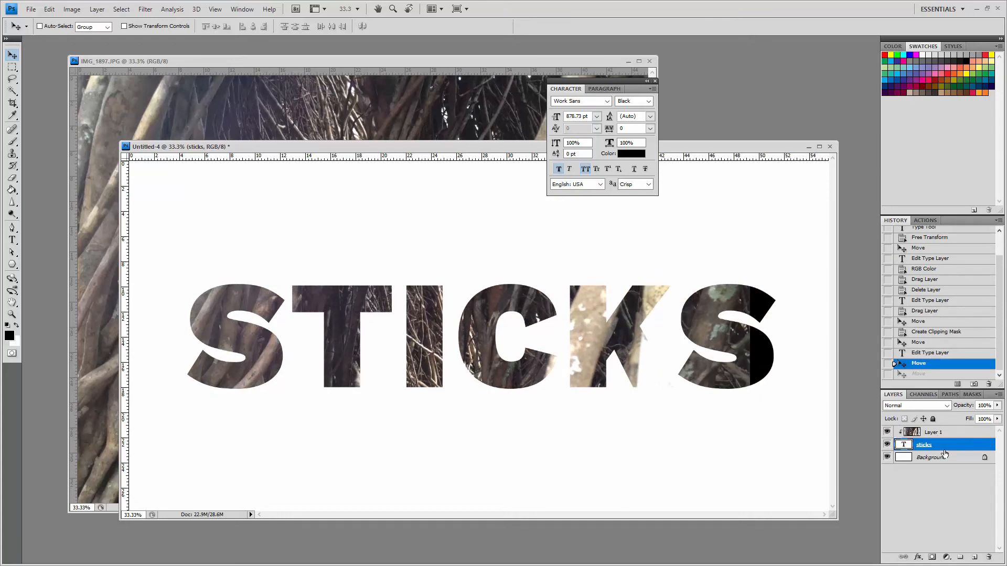
Free-transform the STICKS text to about 92.9% width and 154.8% height, shift it slightly down, and apply the transformation
key("ctrl+t")
left_click_drag(784, 350, 739, 350)
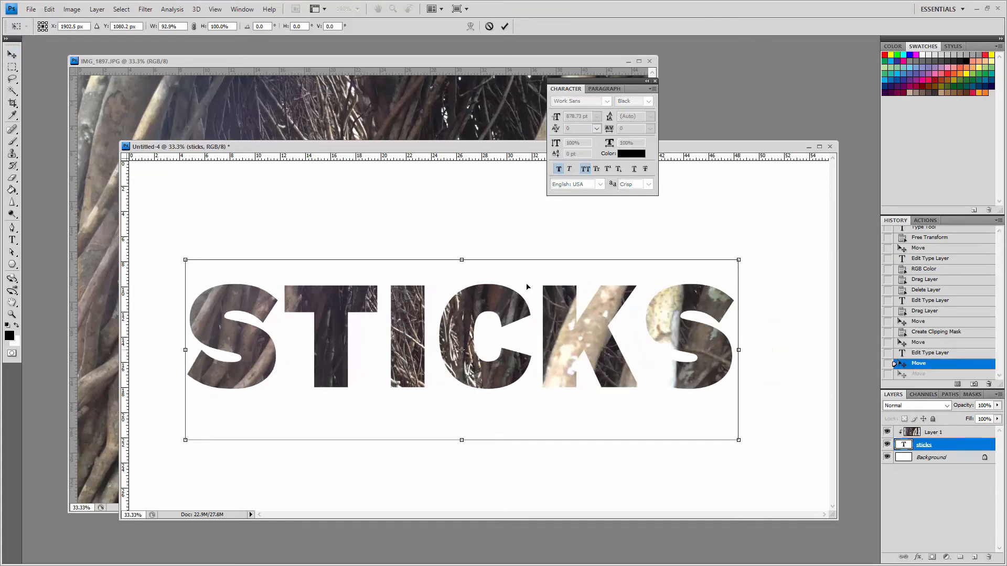
left_click_drag(462, 258, 462, 161)
left_click_drag(463, 227, 465, 253)
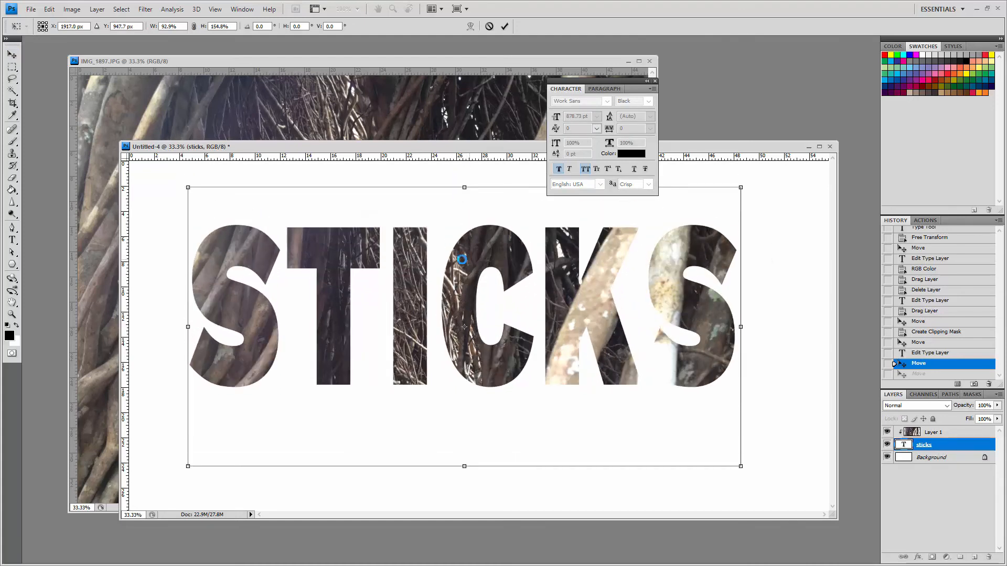
left_click(11, 55)
left_click(338, 263)
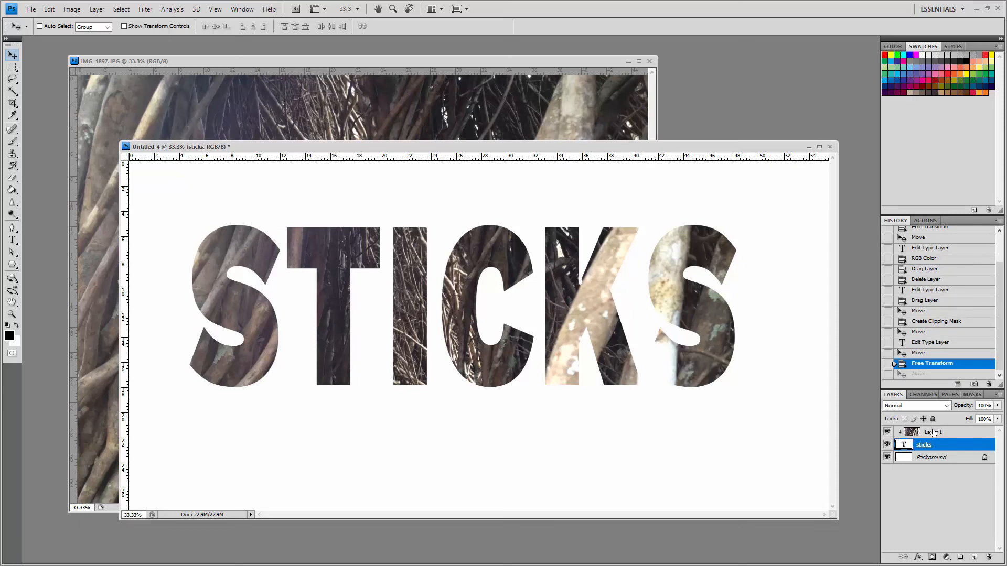
Select the photo layer and the sticks text layer together and move both down and right towards the canvas centre
left_click(959, 434)
left_click(957, 444, "shift")
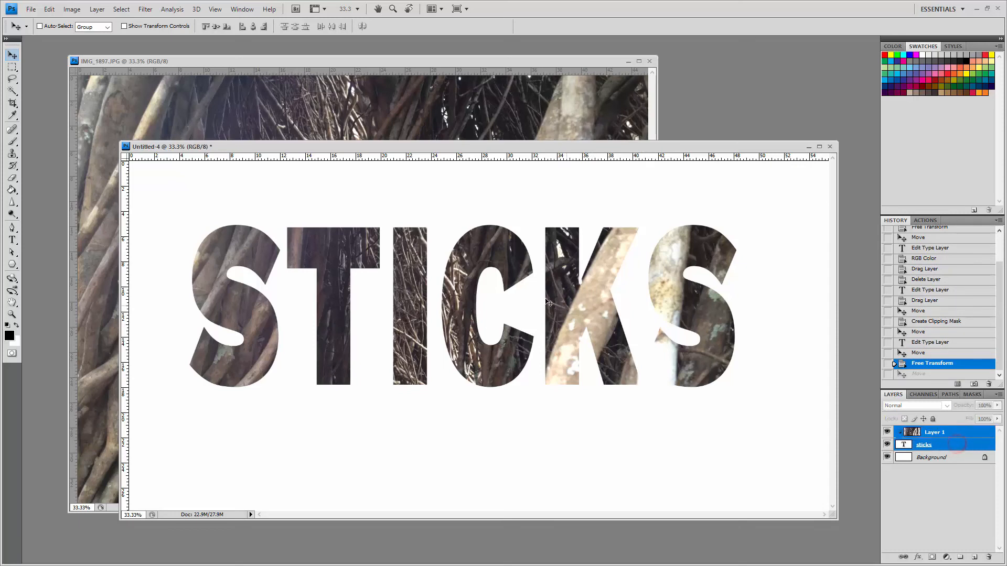
left_click_drag(539, 292, 562, 326)
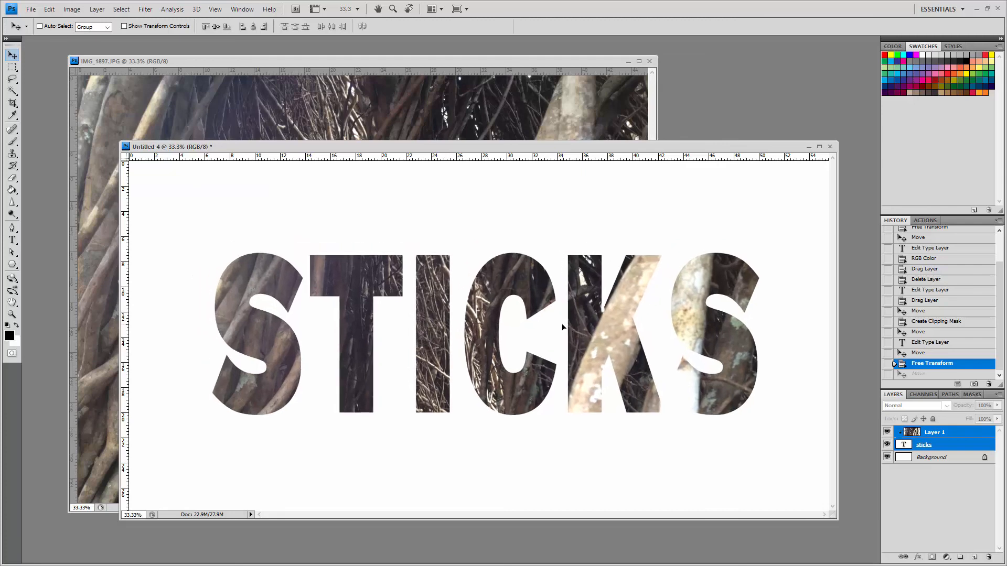